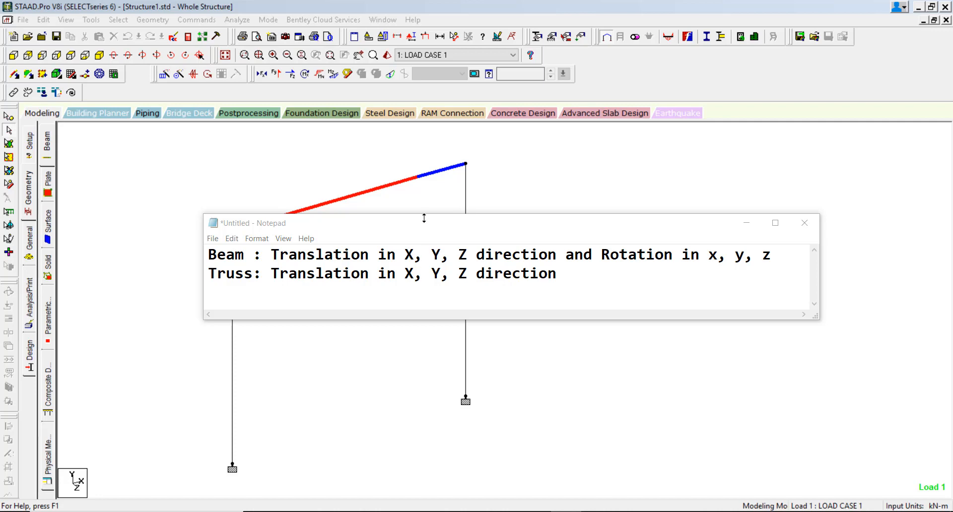
Move the Notepad window with the beam and truss notes down so the frame's top beam is uncovered
{"action": "left_click_drag", "start_coordinate": [417, 233], "coordinate": [405, 279]}
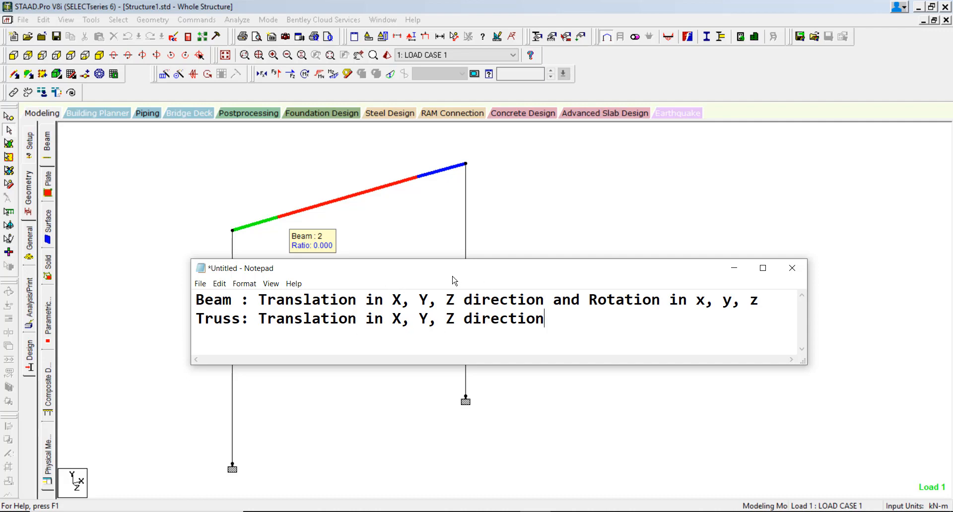
{"action": "left_click_drag", "start_coordinate": [454, 280], "coordinate": [425, 285]}
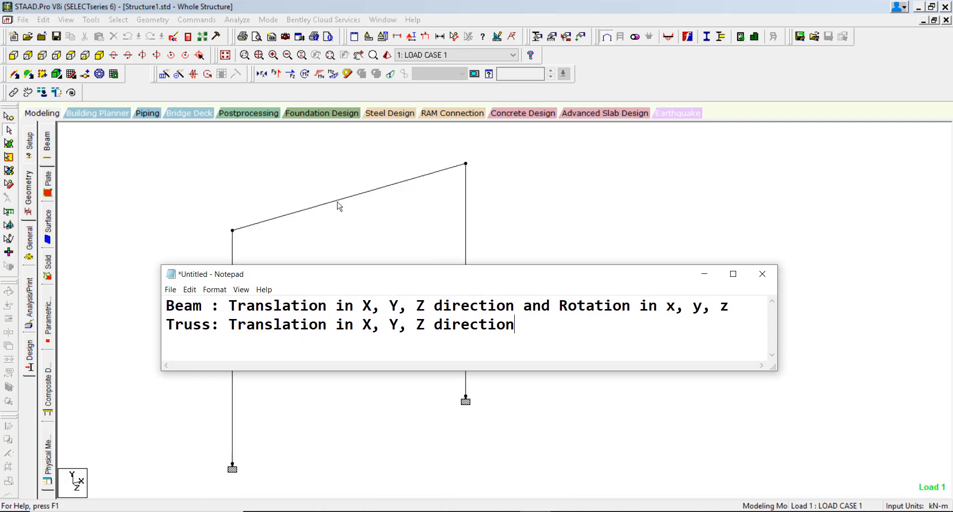
{"action": "mouse_move", "coordinate": [336, 204]}
Create a Truss member specification for beams
{"action": "left_click", "coordinate": [30, 211]}
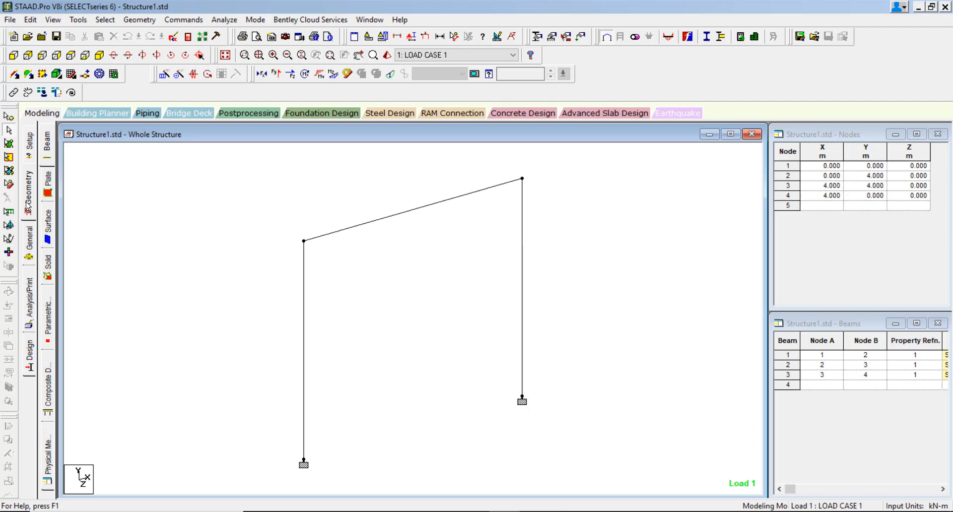
{"action": "left_click", "coordinate": [34, 245]}
{"action": "left_click", "coordinate": [47, 201]}
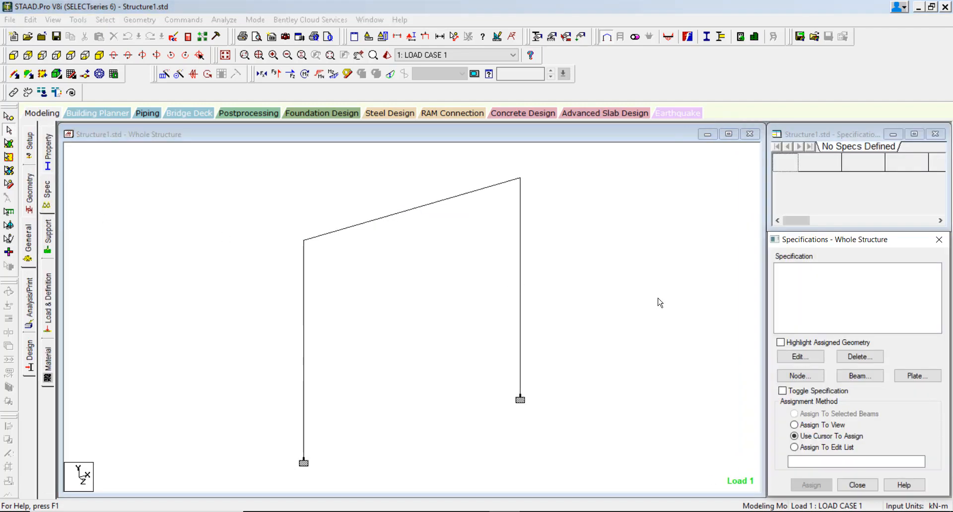
{"action": "left_click", "coordinate": [860, 375]}
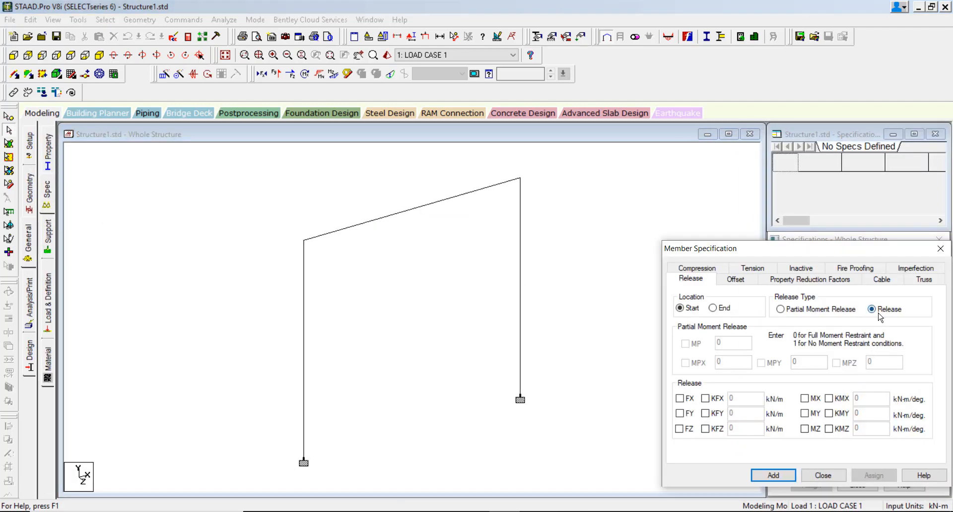
{"action": "left_click", "coordinate": [922, 281]}
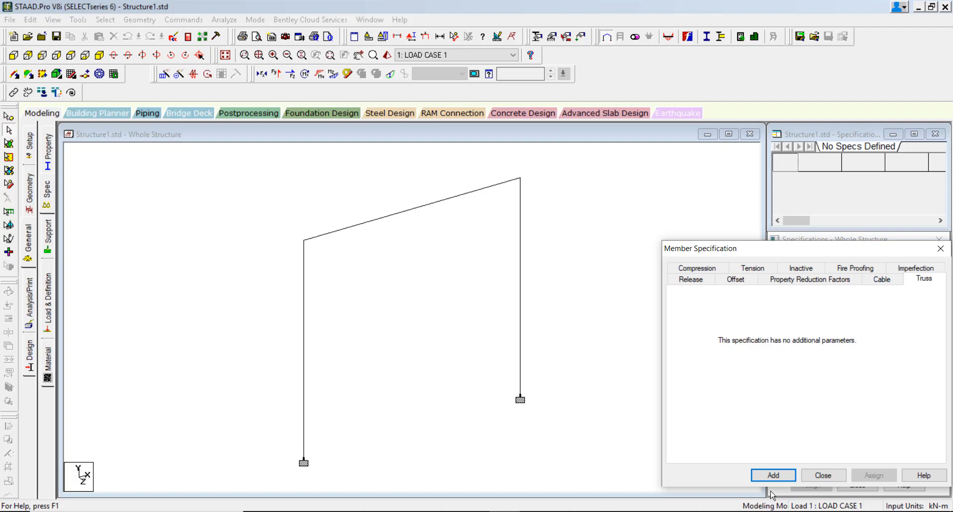
{"action": "left_click", "coordinate": [773, 475]}
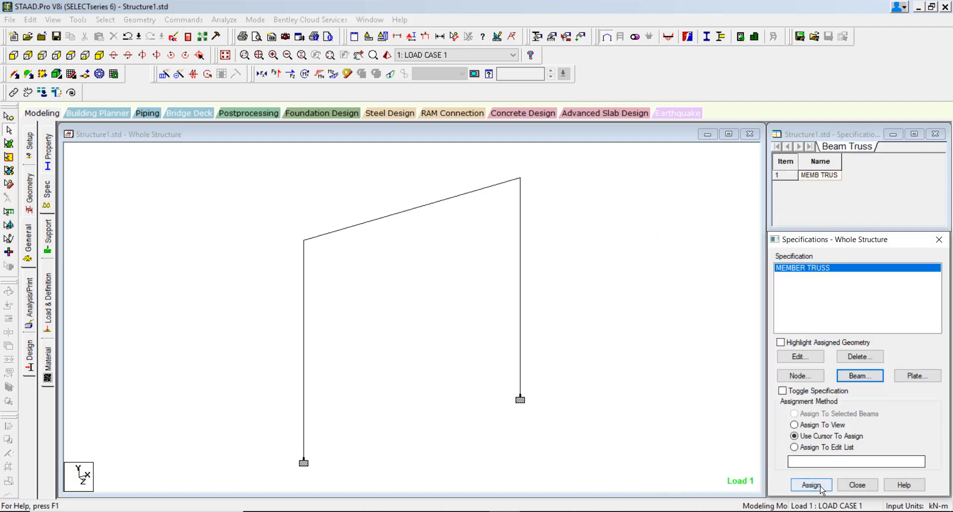
Assign the MEMBER TRUSS specification to both columns, deleting the old result files and accepting the auto save
{"action": "left_click", "coordinate": [811, 485]}
{"action": "left_click", "coordinate": [521, 294]}
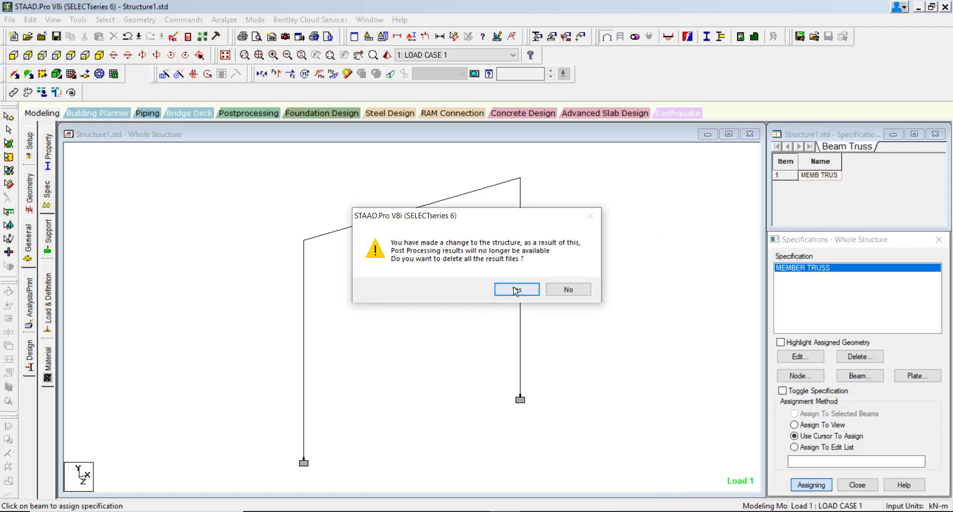
{"action": "left_click", "coordinate": [516, 290]}
{"action": "left_click", "coordinate": [304, 347]}
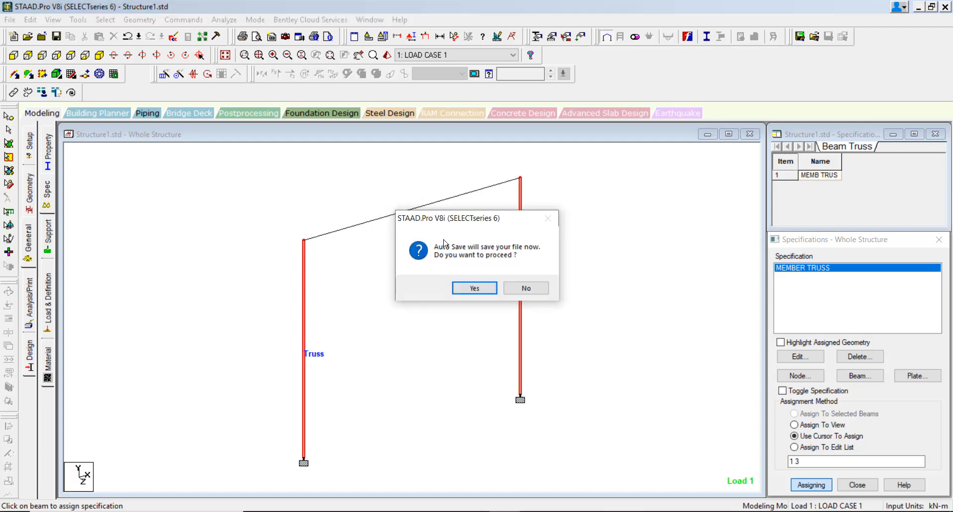
{"action": "left_click", "coordinate": [475, 288]}
{"action": "left_click", "coordinate": [400, 278]}
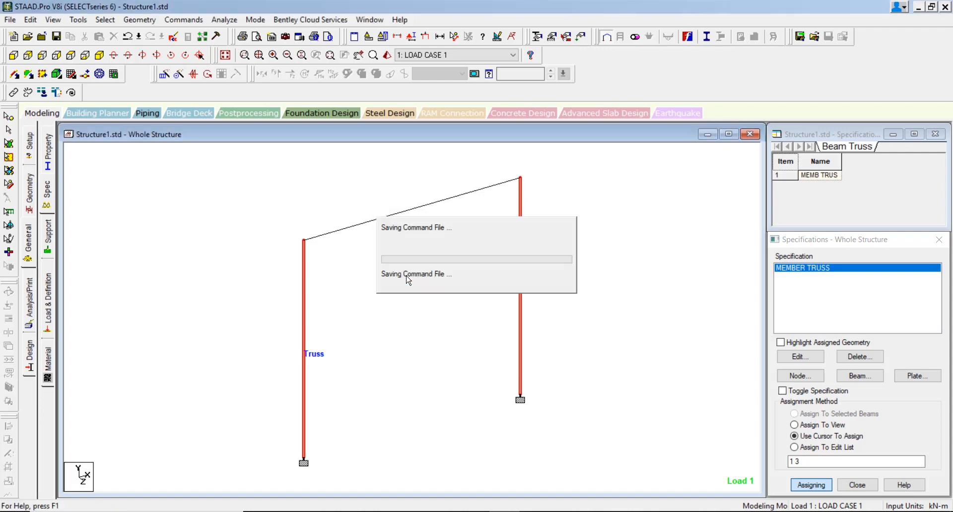
Clear the column selection and run the analysis of the portal frame, staying in modeling mode
{"action": "left_click", "coordinate": [52, 252]}
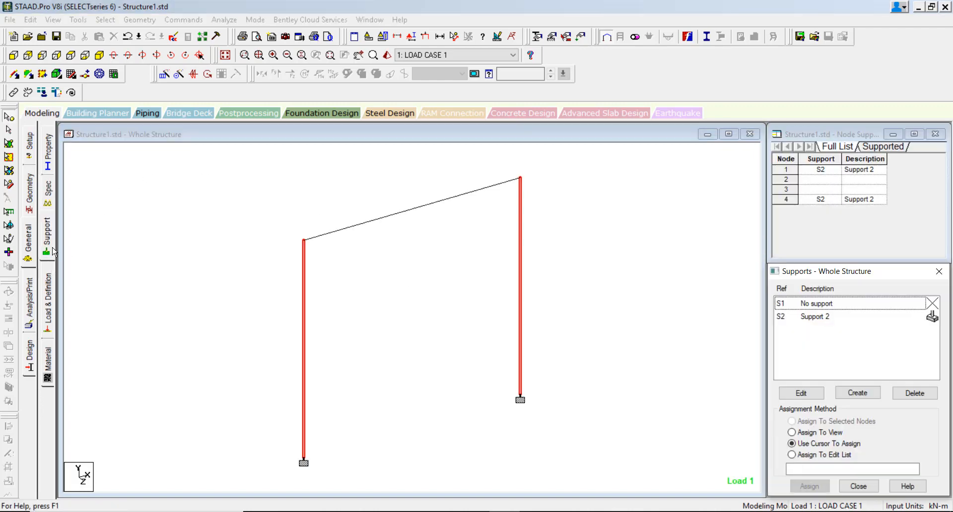
{"action": "left_click", "coordinate": [47, 313]}
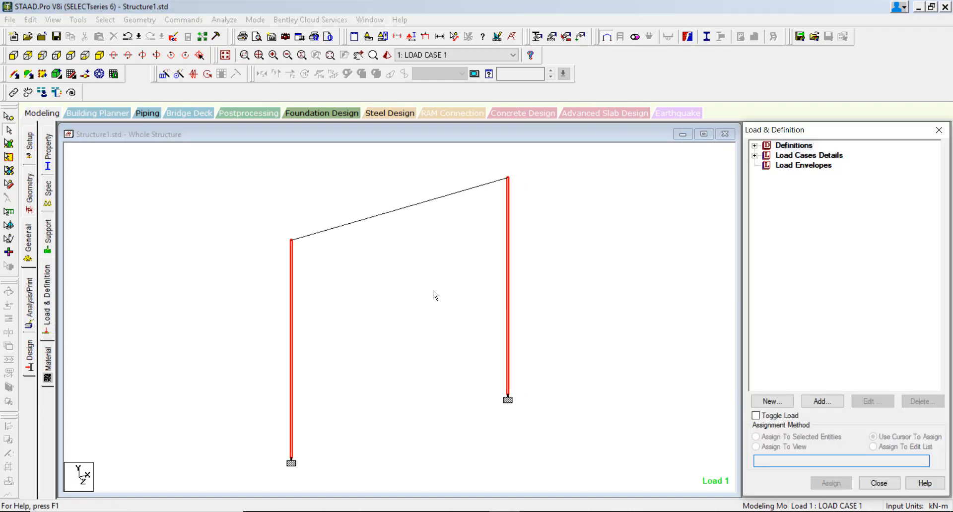
{"action": "left_click", "coordinate": [256, 183]}
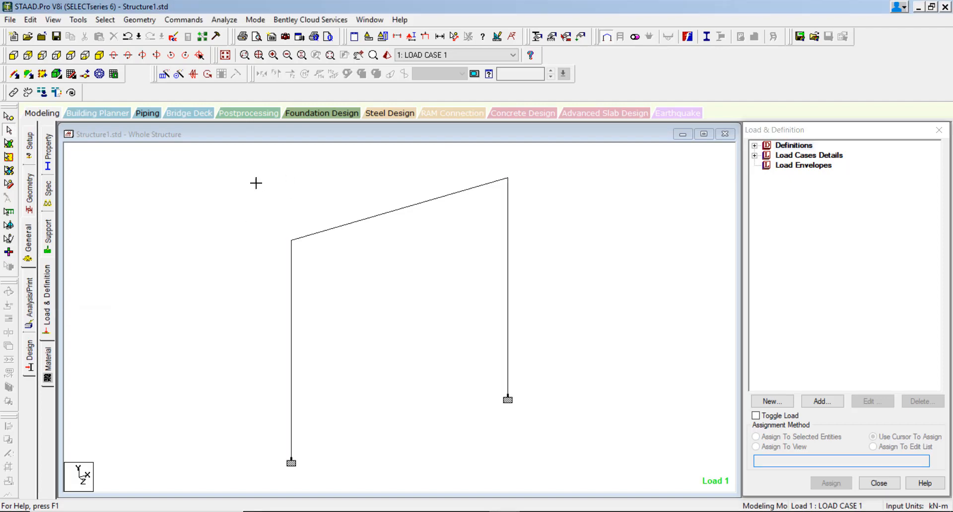
{"action": "left_click", "coordinate": [224, 19]}
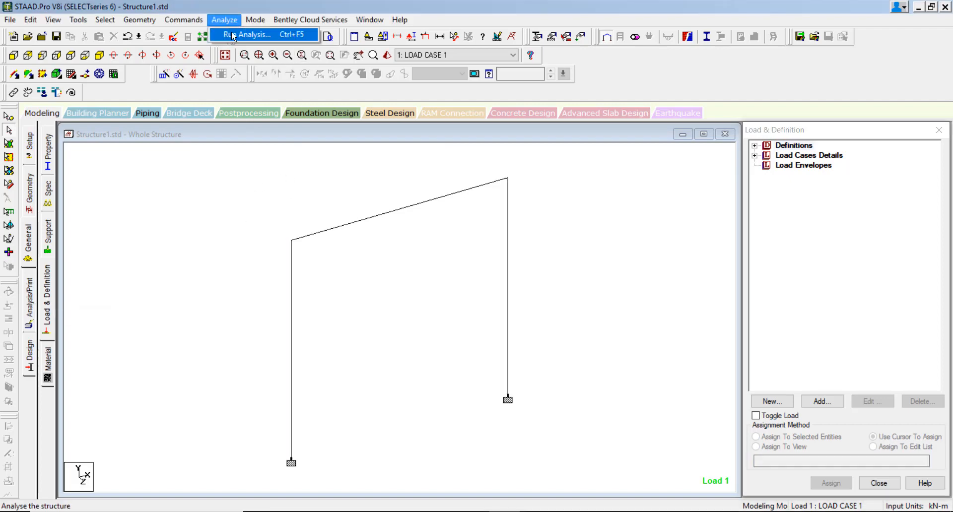
{"action": "left_click", "coordinate": [233, 35]}
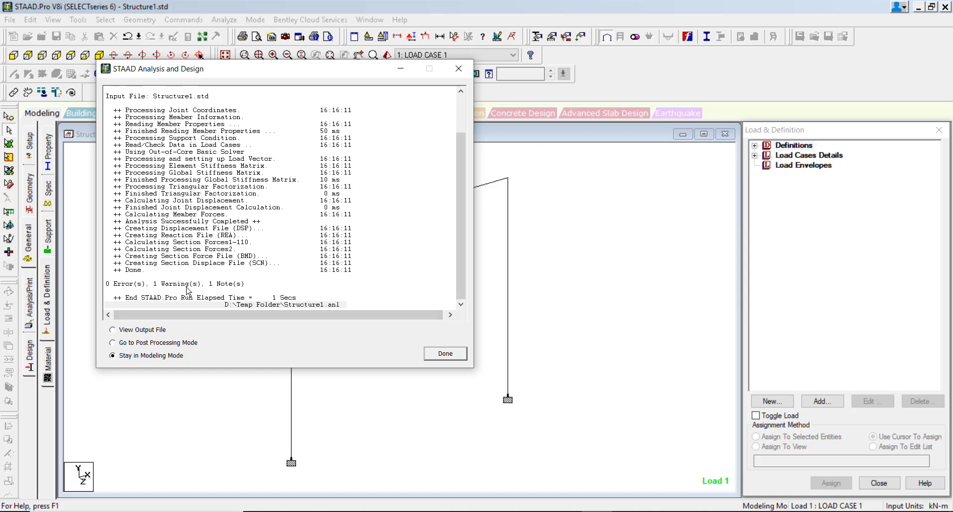
{"action": "left_click", "coordinate": [450, 353]}
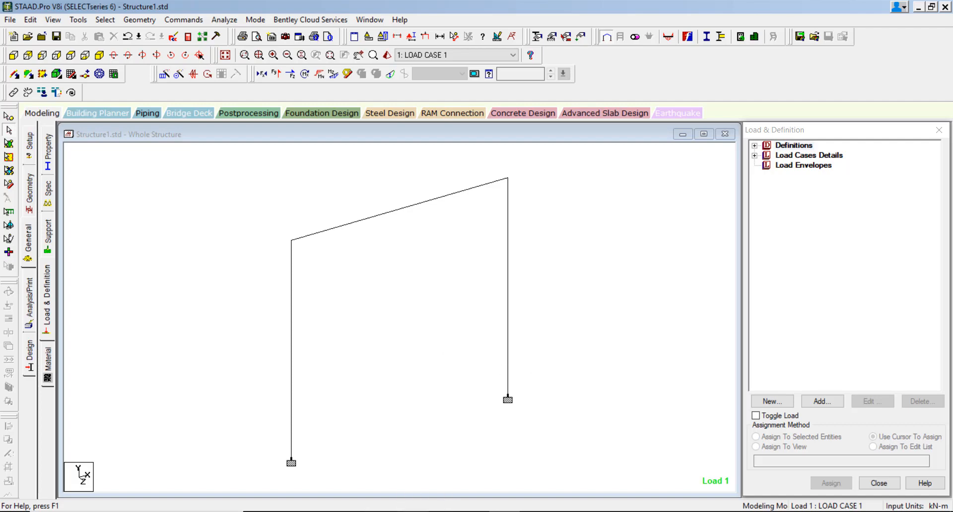
Open the analysis output file, examine its warning and the related notes, and close the viewer
{"action": "mouse_move", "coordinate": [382, 511]}
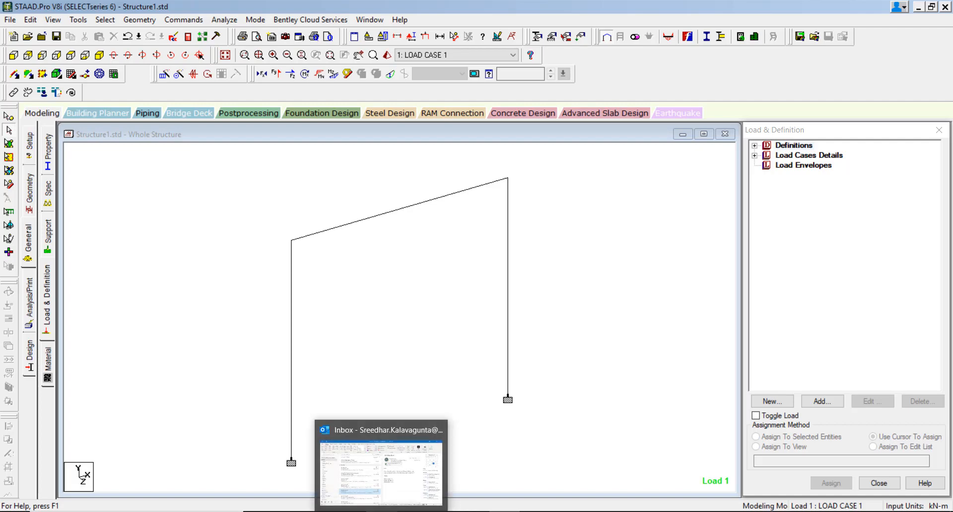
{"action": "left_click", "coordinate": [187, 38]}
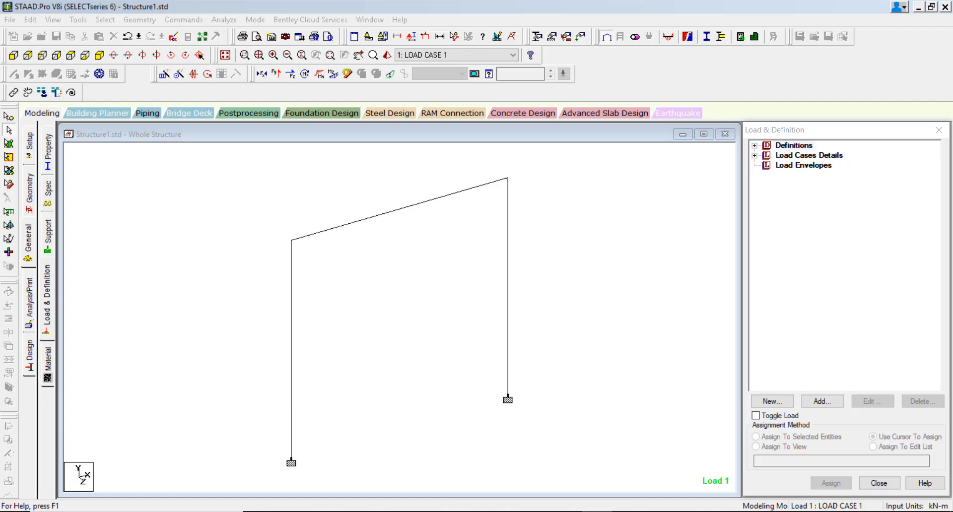
{"action": "mouse_move", "coordinate": [952, 217]}
{"action": "left_mouse_down"}
{"action": "mouse_move", "coordinate": [802, 213]}
{"action": "mouse_move", "coordinate": [952, 217]}
{"action": "left_mouse_up"}
{"action": "left_click_drag", "start_coordinate": [952, 218], "coordinate": [481, 107]}
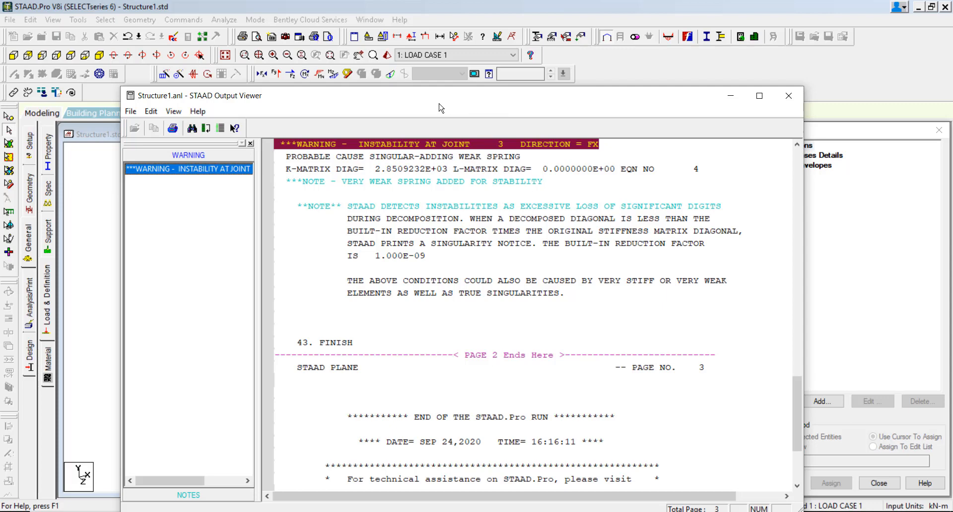
{"action": "key", "text": "alt+F4"}
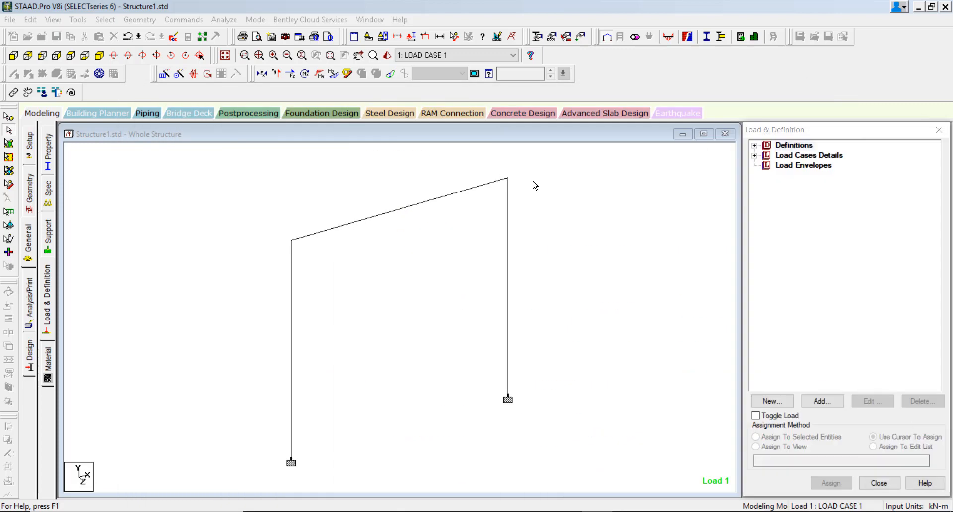
Delete the MEMBER TRUSS specification from the model along with the outdated result files
{"action": "left_click", "coordinate": [410, 207]}
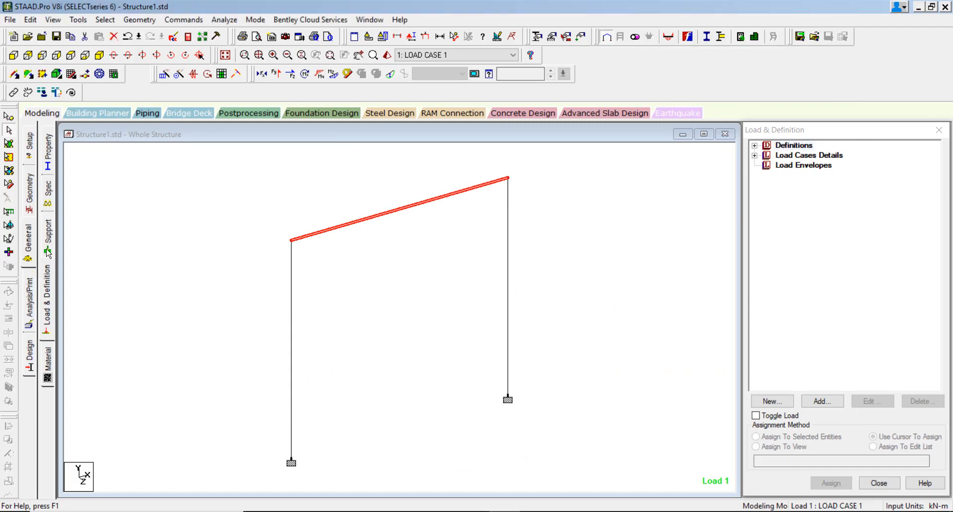
{"action": "left_click", "coordinate": [49, 202]}
{"action": "left_click", "coordinate": [423, 237]}
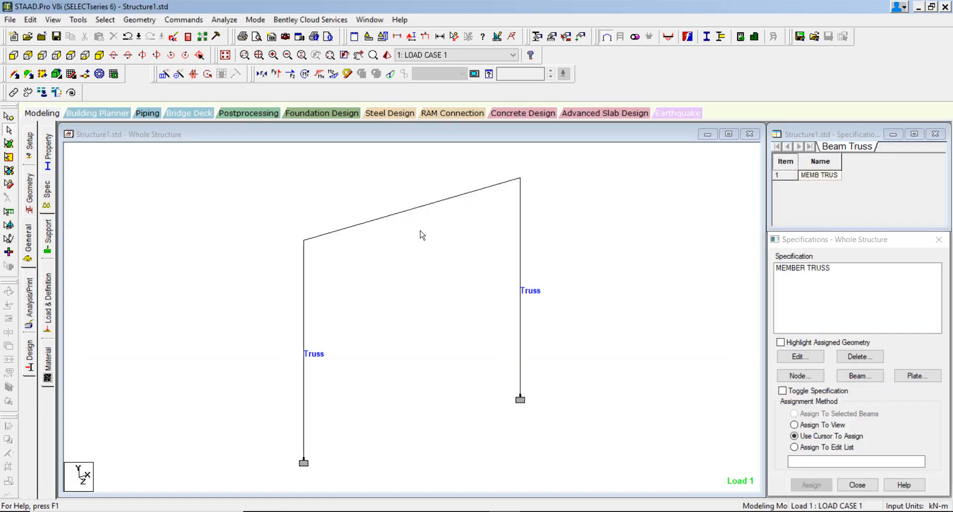
{"action": "left_click", "coordinate": [393, 219]}
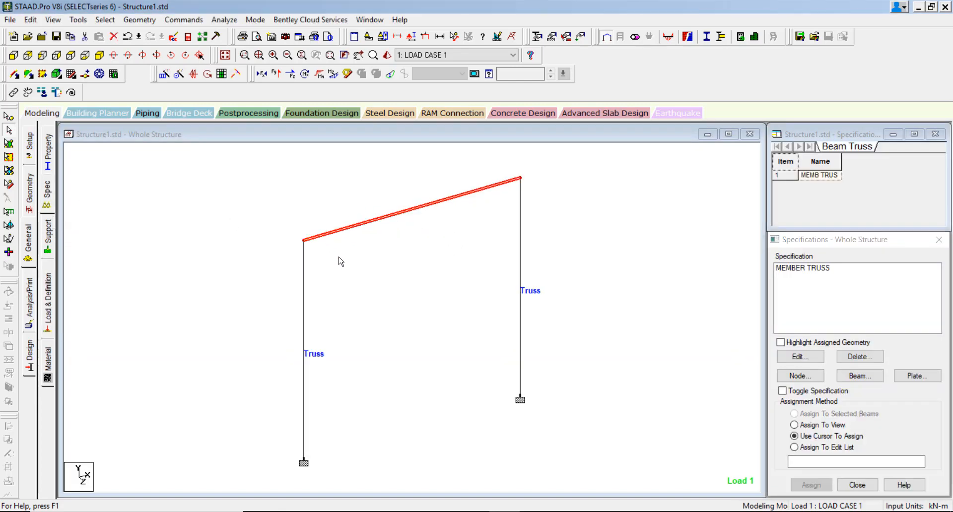
{"action": "left_click", "coordinate": [808, 269]}
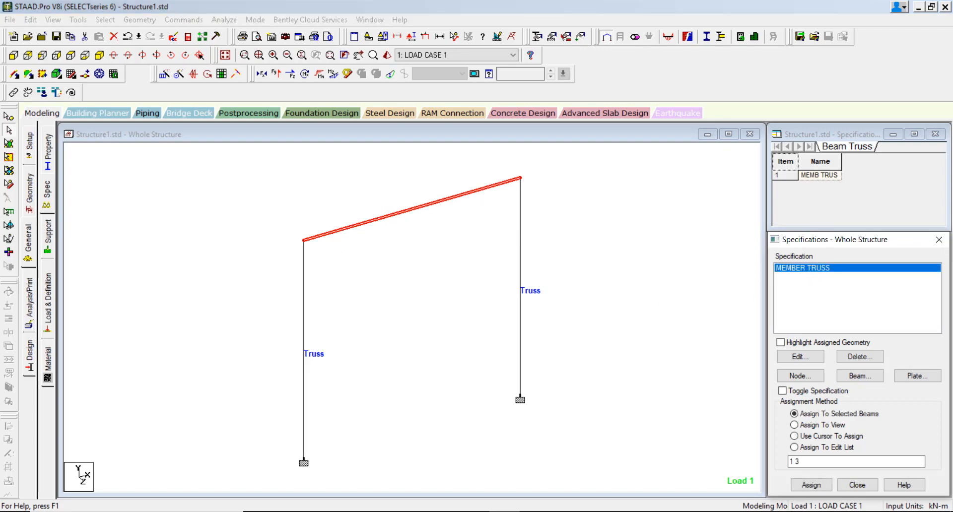
{"action": "key", "text": "Delete"}
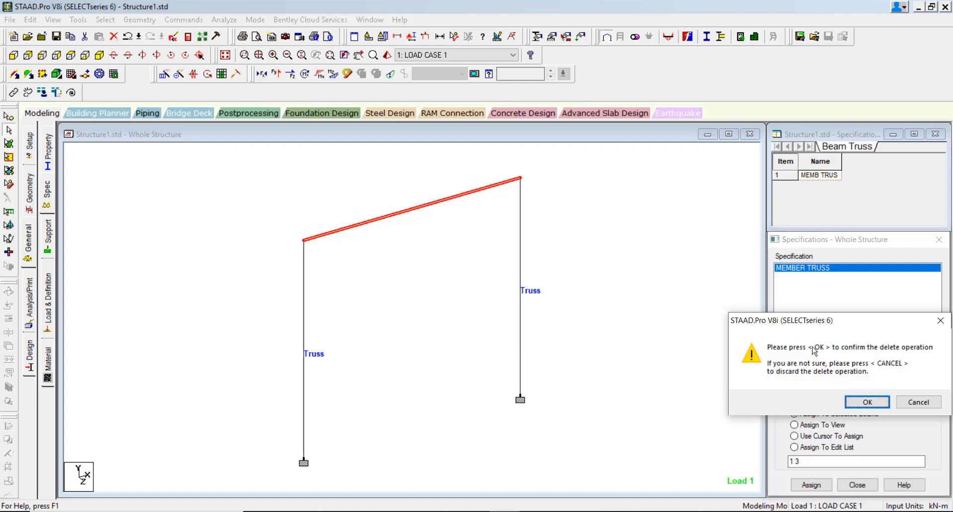
{"action": "left_click", "coordinate": [853, 405]}
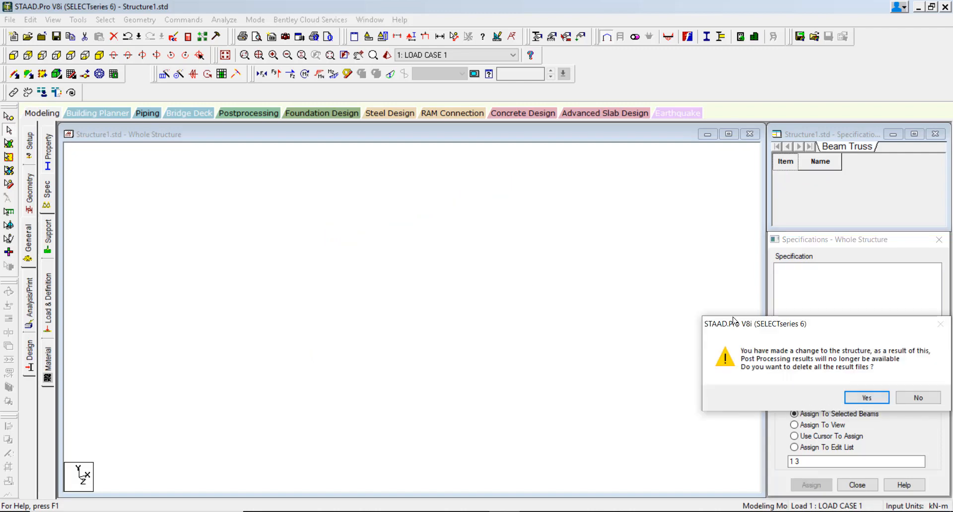
{"action": "left_click", "coordinate": [864, 395]}
{"action": "left_click", "coordinate": [401, 220]}
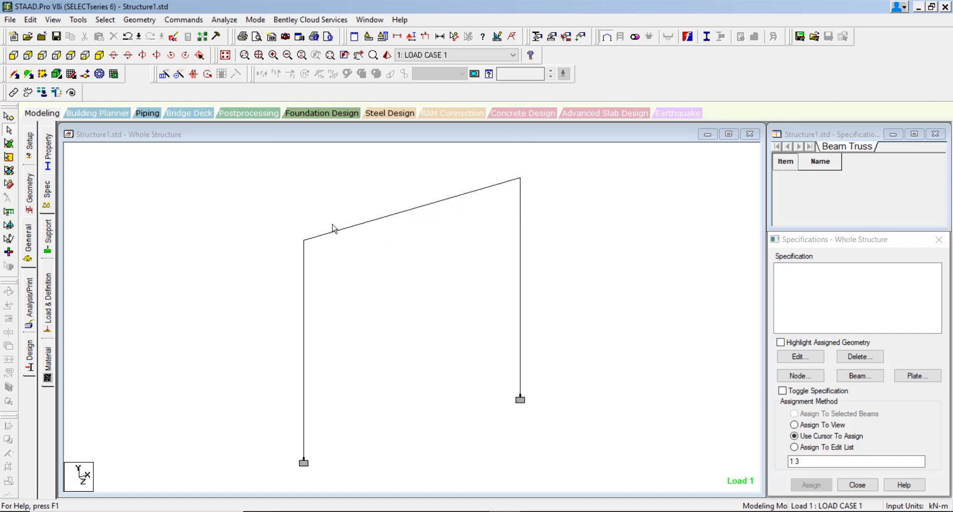
Save the modified structure and rerun the analysis, staying in modeling mode
{"action": "left_click", "coordinate": [224, 19]}
{"action": "left_click", "coordinate": [246, 30]}
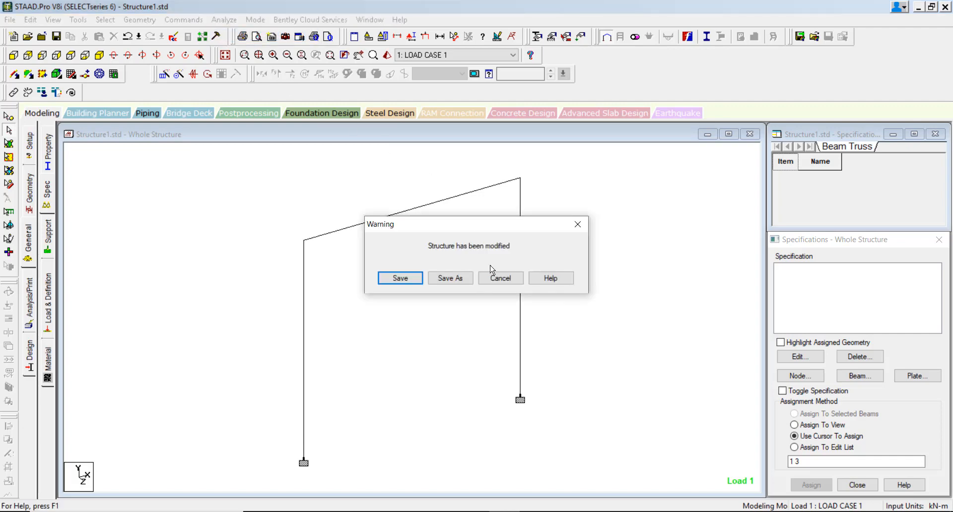
{"action": "left_click", "coordinate": [407, 278]}
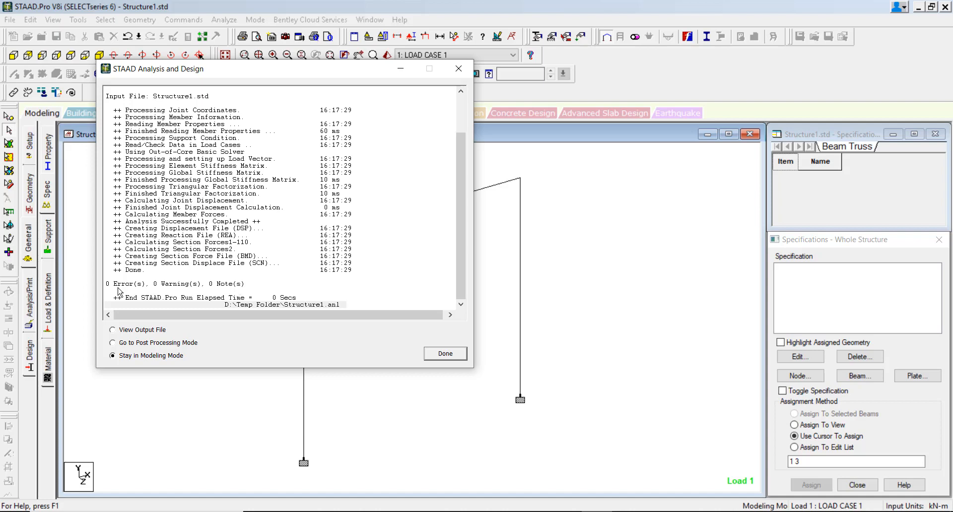
{"action": "left_click", "coordinate": [447, 357]}
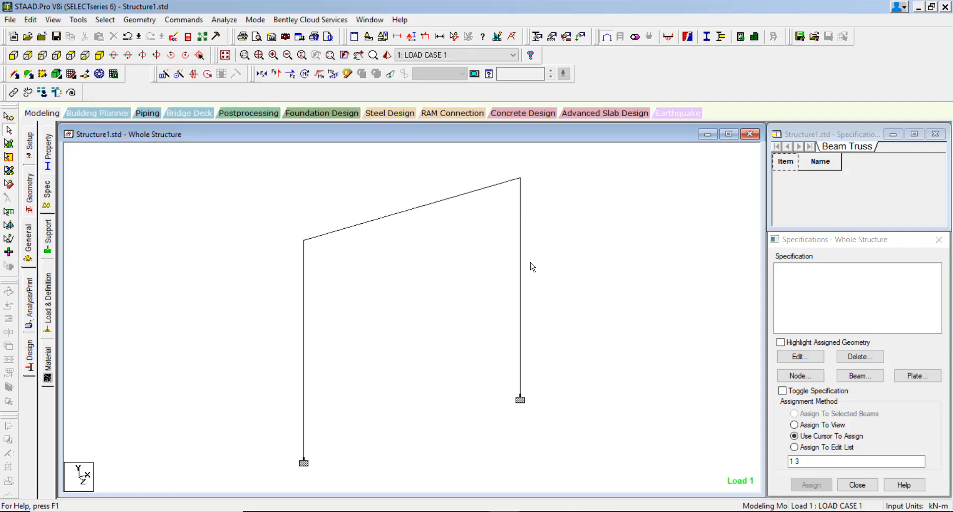